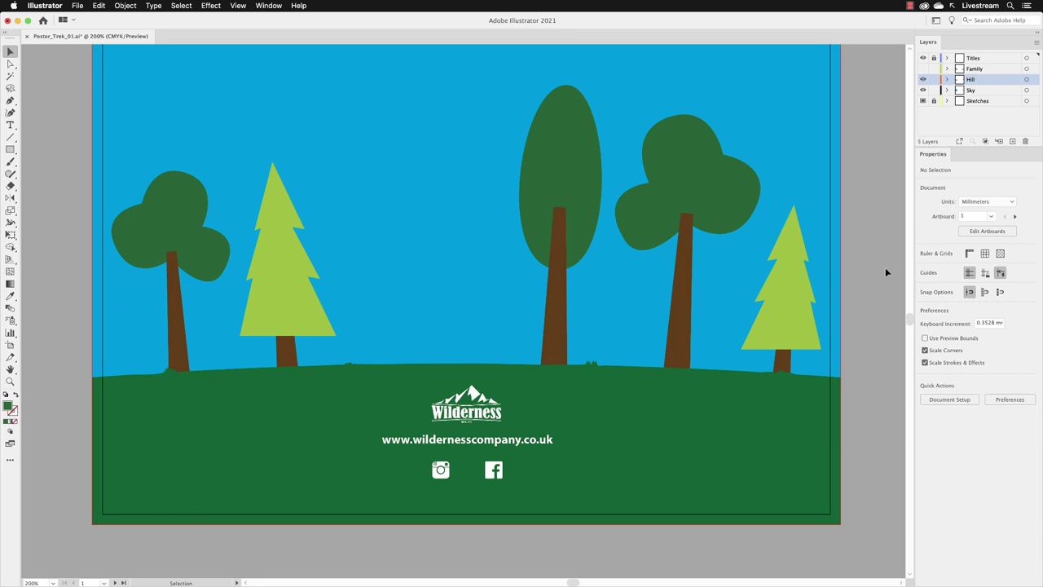
Select the Magic Wand tool in the left toolbar.
left_click(10, 77)
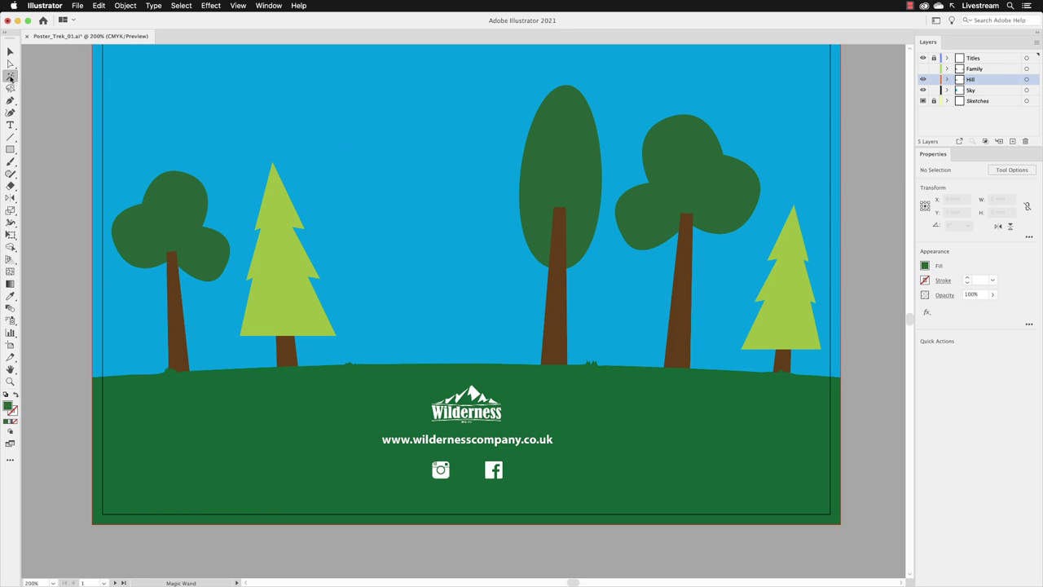
Set the Magic Wand's Fill Color tolerance from 20 to 1.
double_click(10, 76)
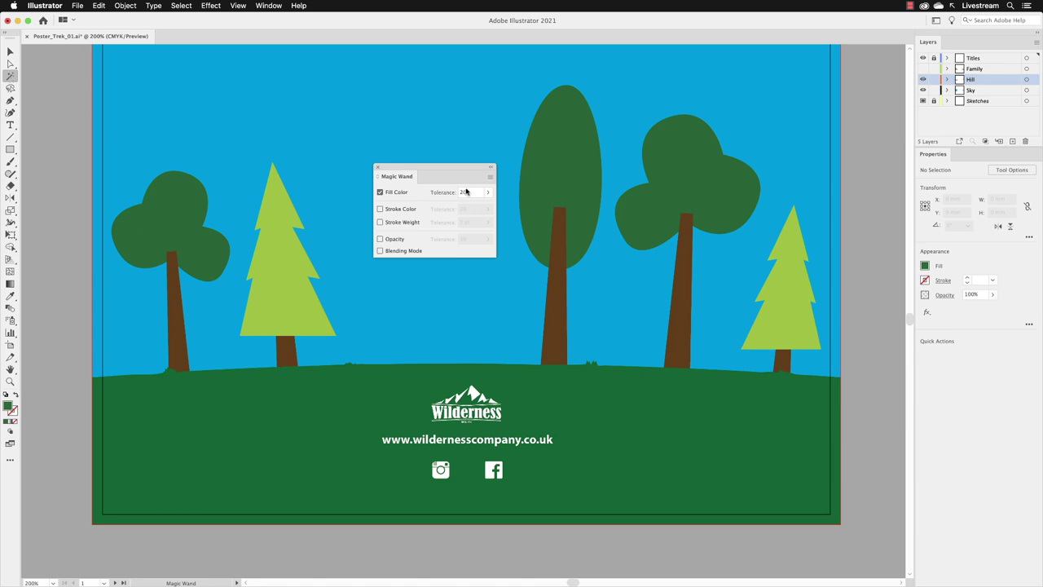
left_click(470, 193)
type("1")
key("Return")
Select the three canopies from the tall tree's green, then fit all artboards in the window.
left_click(573, 147)
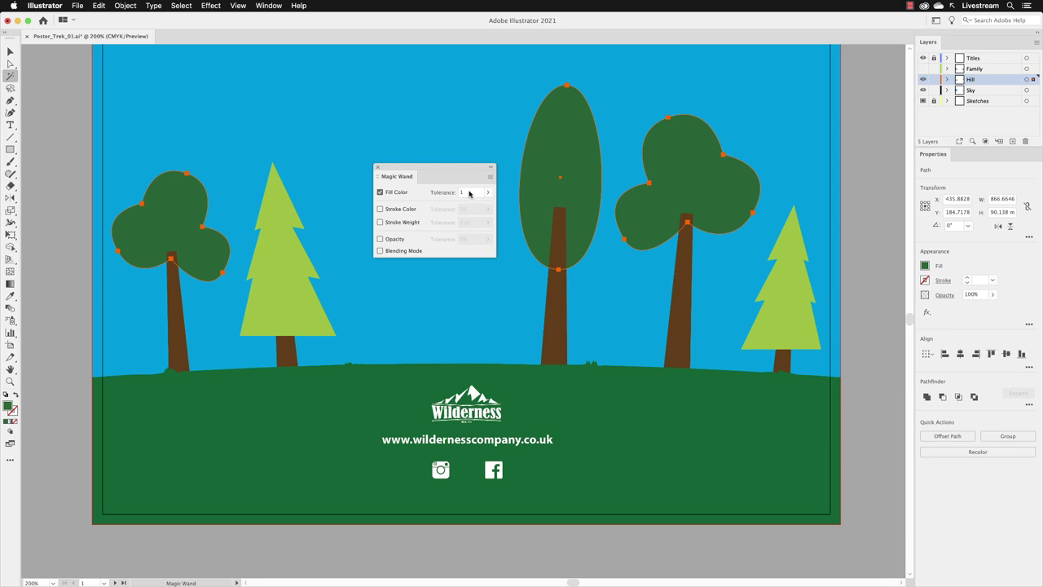
left_click(11, 51)
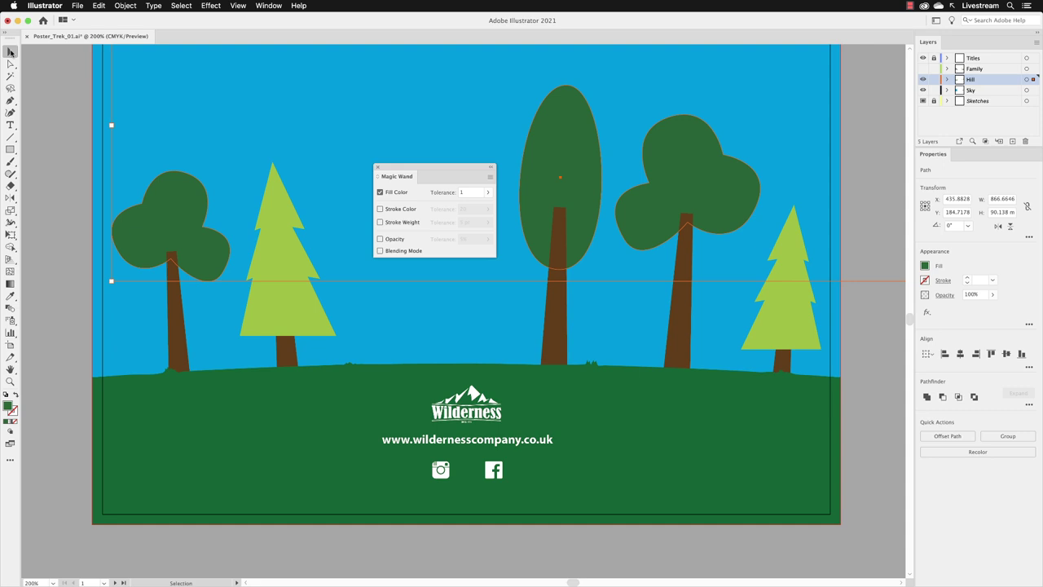
left_click(238, 6)
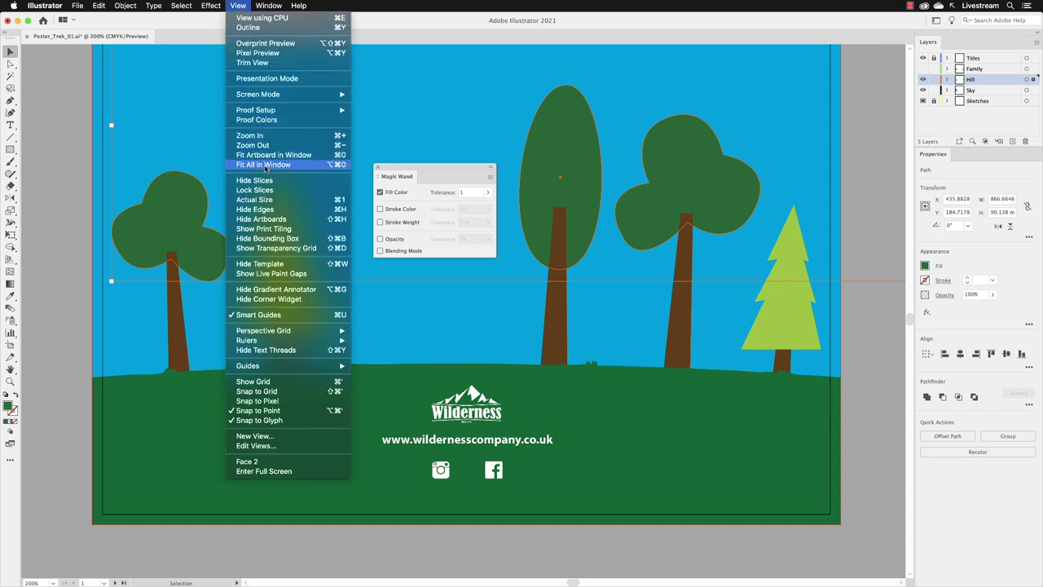
left_click(299, 164)
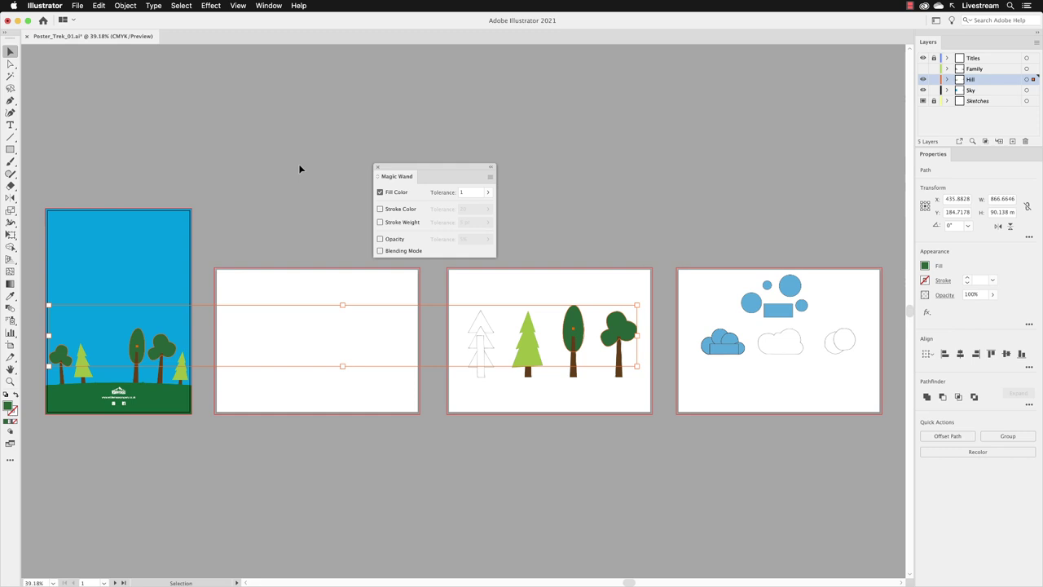
Zoom in on the Wilderness poster and move the Magic Wand panel to the upper left.
key("super+shift+a")
left_click(10, 381)
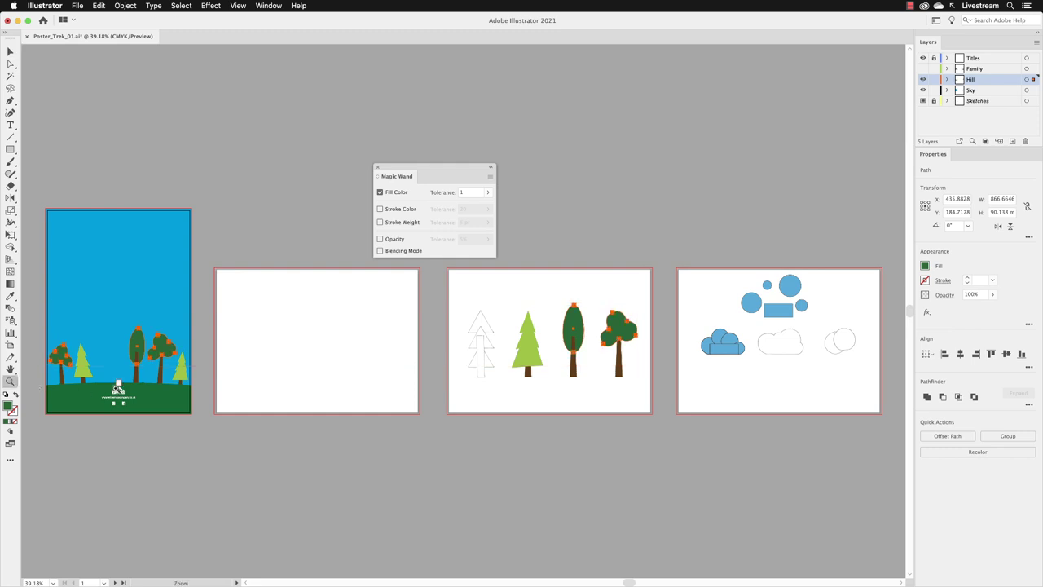
left_click_drag(114, 367, 415, 303)
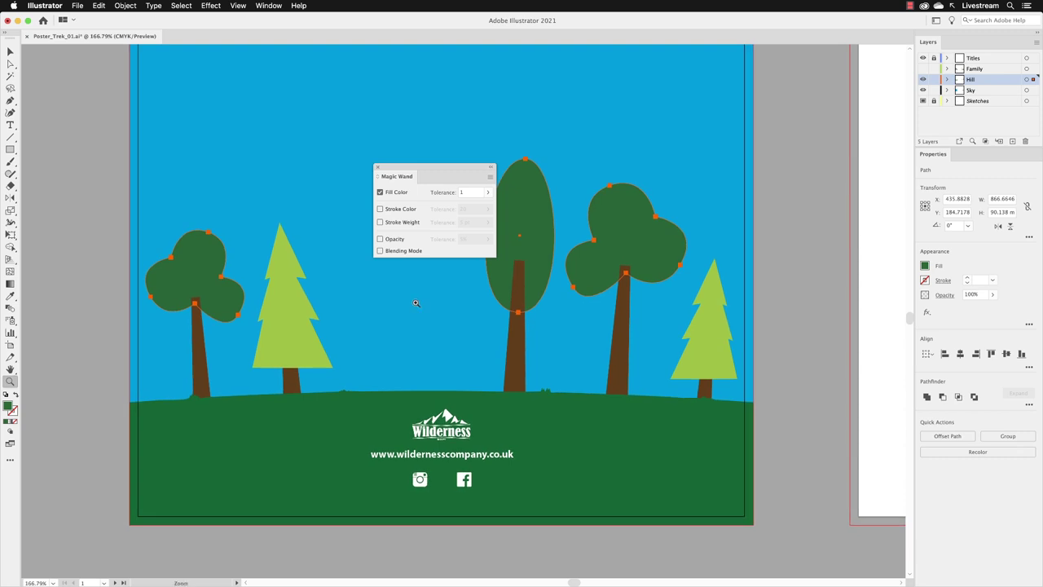
left_click_drag(435, 173, 193, 95)
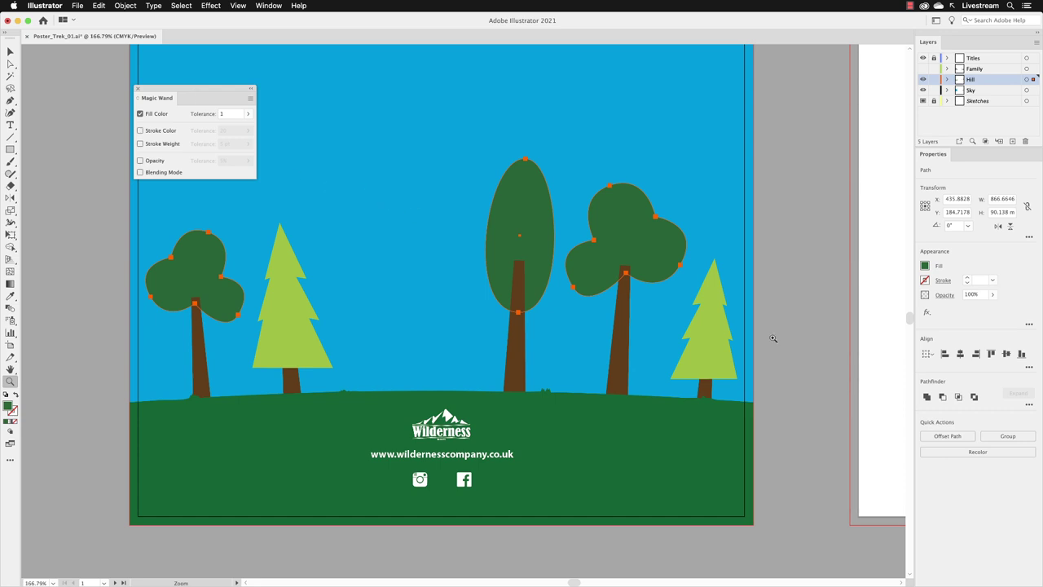
Fill the selected canopies with CMYK 95, 47, 97, 58 in the Color Mixer.
left_click(925, 265)
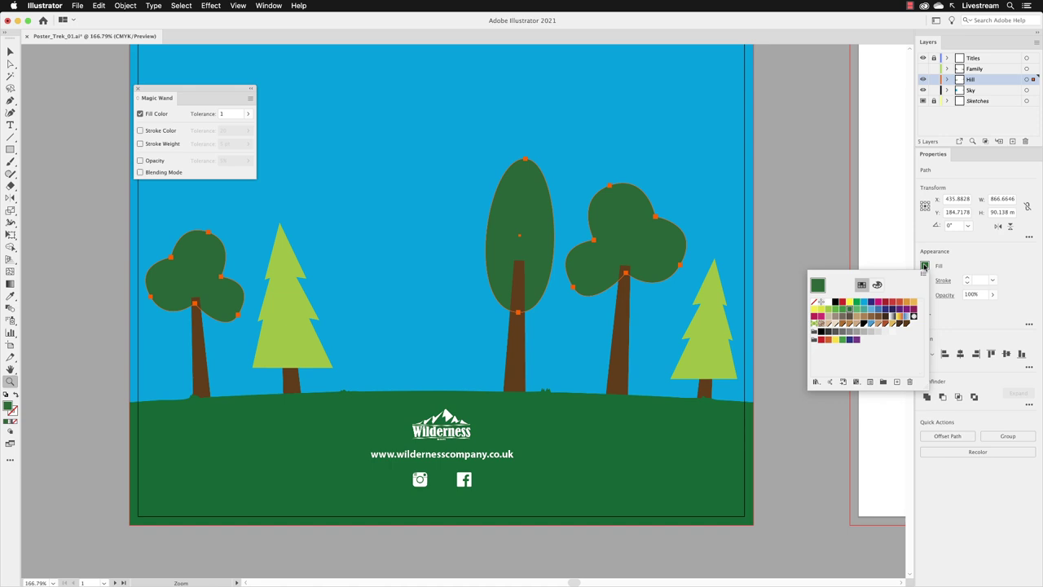
left_click(877, 285)
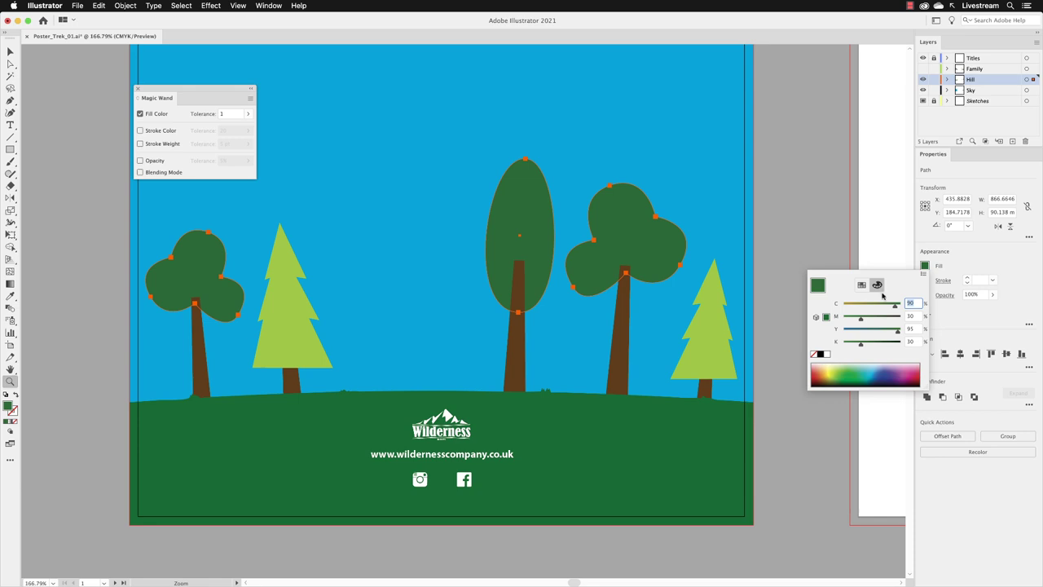
type("95")
key("Tab")
type("4")
key("Tab")
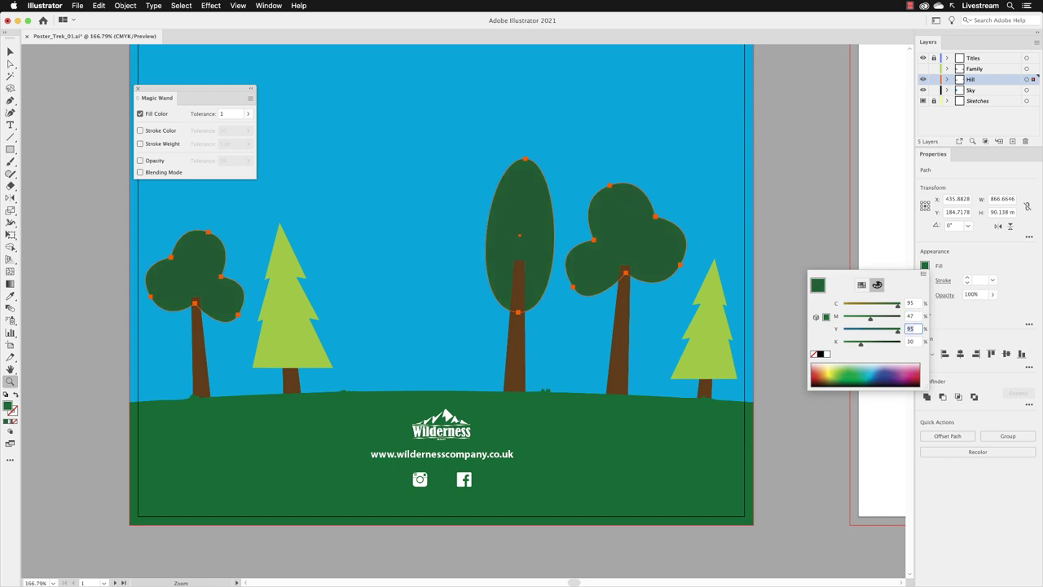
type("97")
key("Tab")
type("58")
left_click(911, 328)
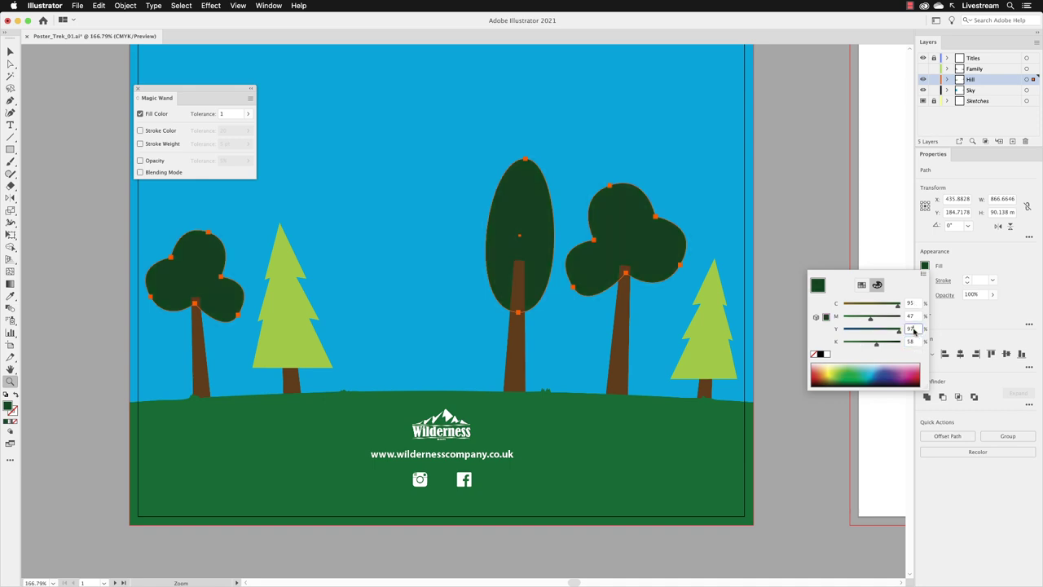
type("97")
Save the dark green as a new swatch named 'Canopy' and check it in Swatches.
left_click(923, 274)
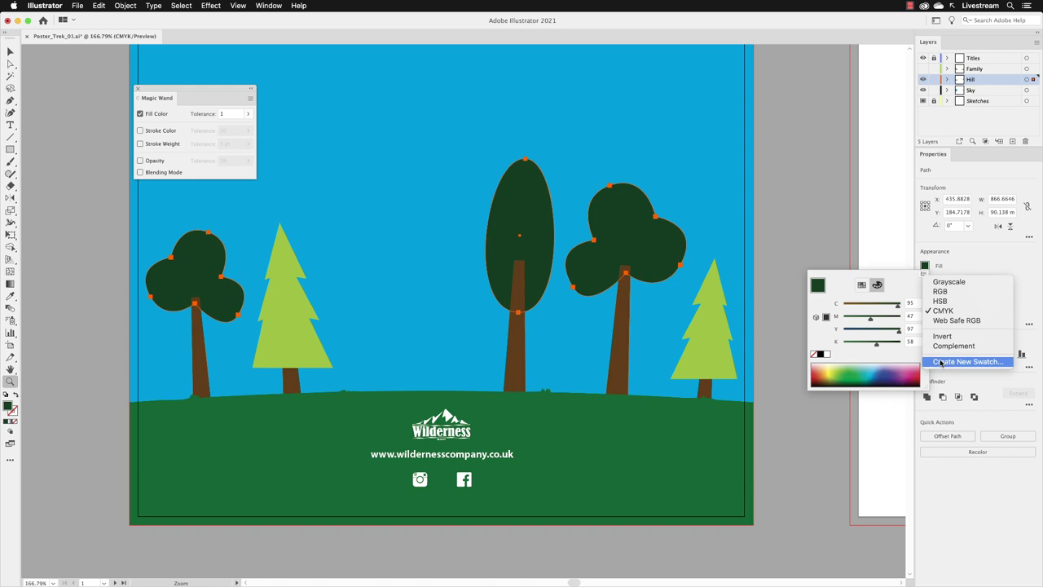
left_click(941, 362)
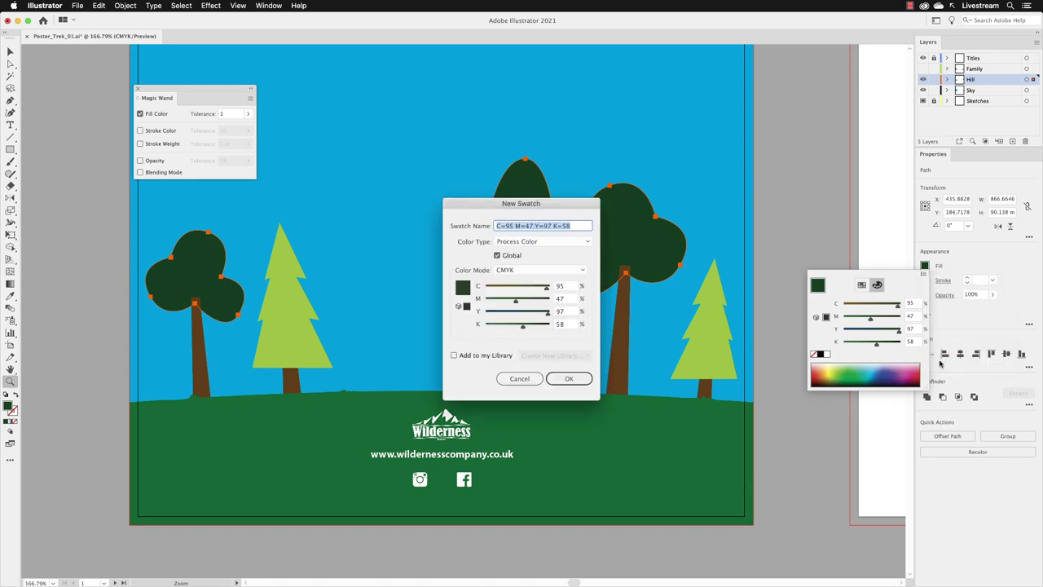
type("Canopy")
left_click(570, 379)
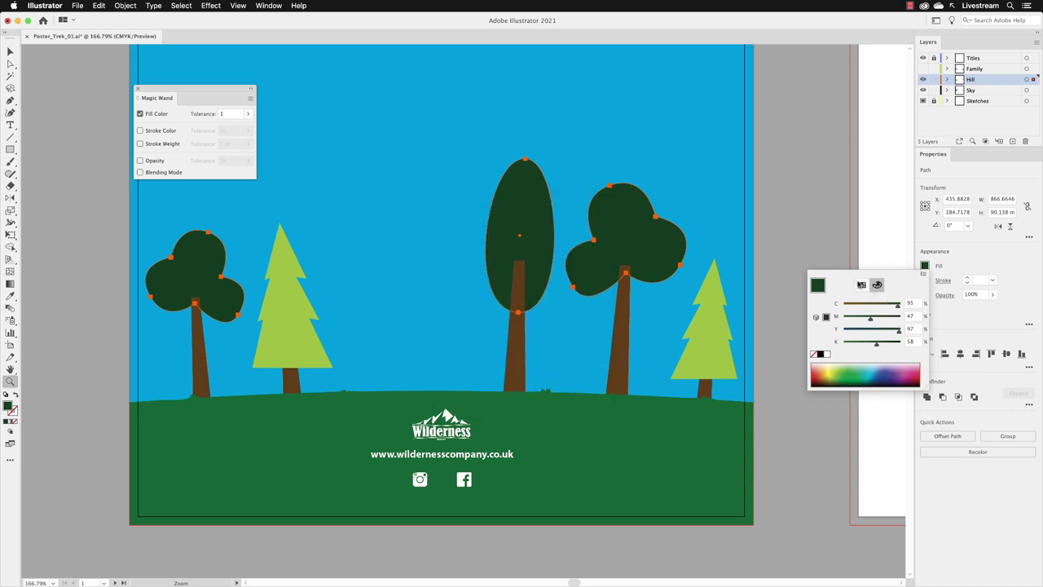
left_click(861, 285)
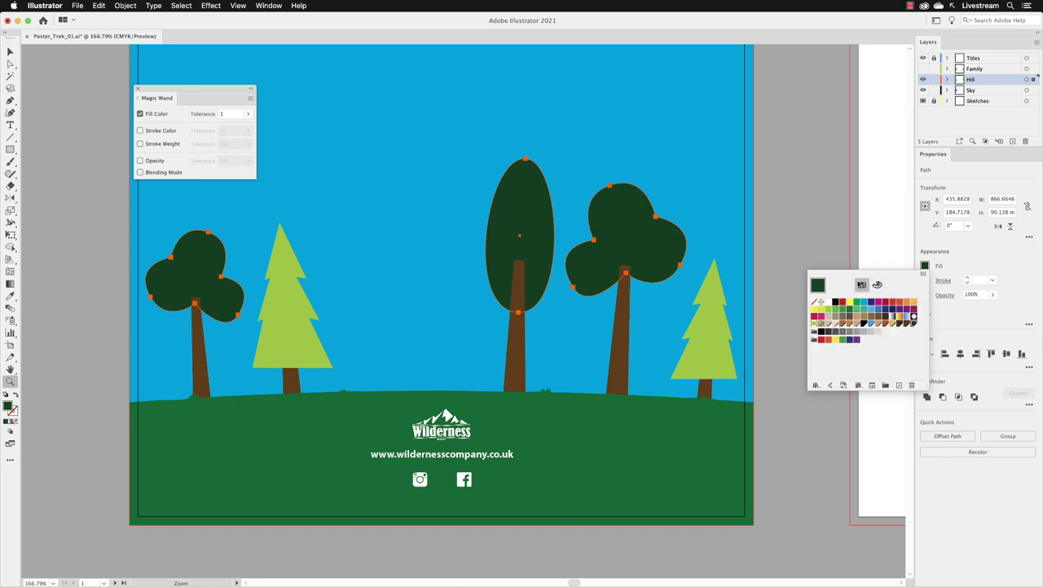
Close the fill popup, deselect the canopies, and return to the Selection tool before saving.
left_click(913, 326)
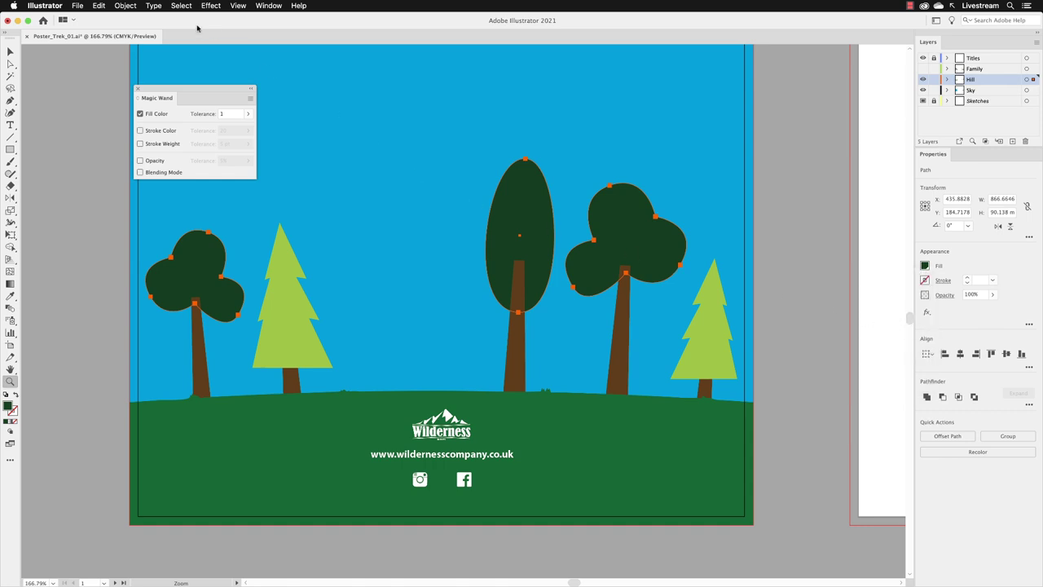
left_click(181, 6)
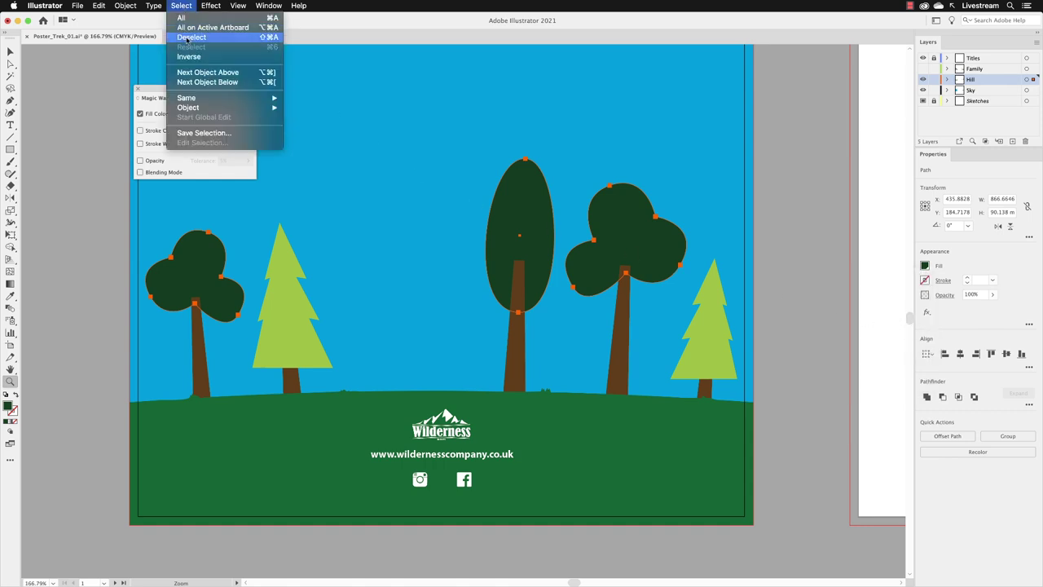
left_click(213, 36)
key("v")
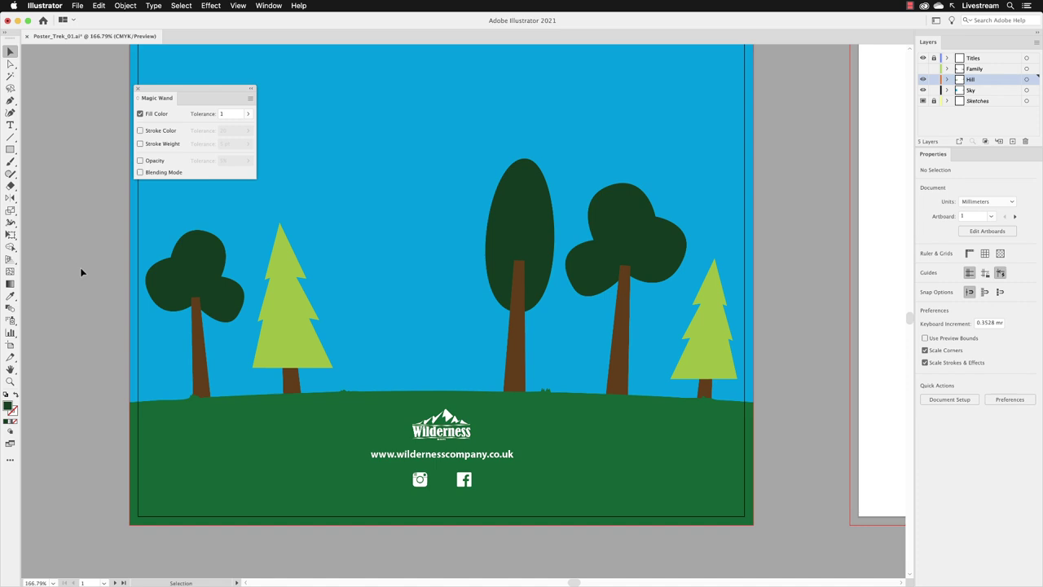
left_click(79, 6)
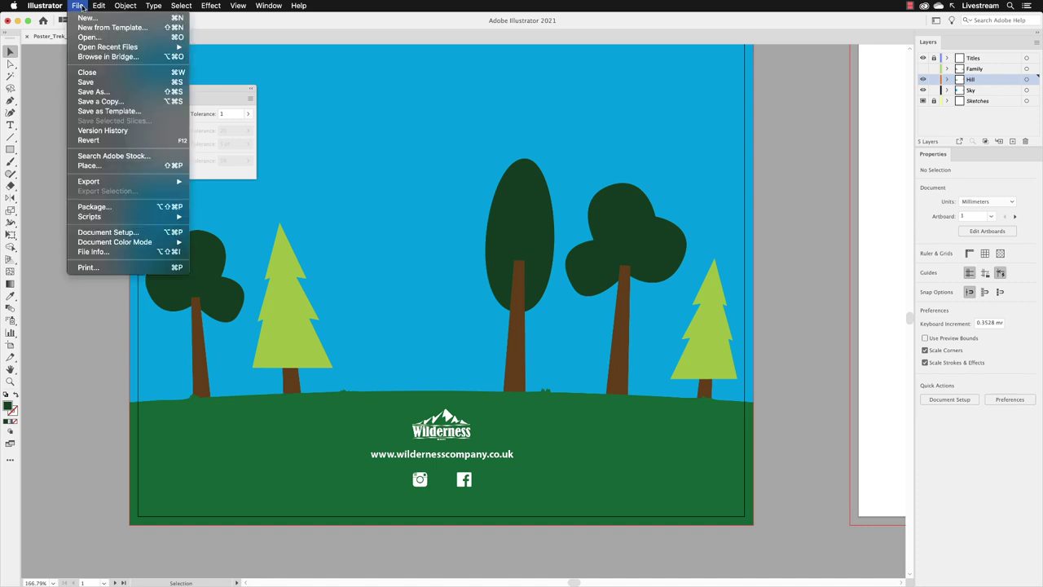